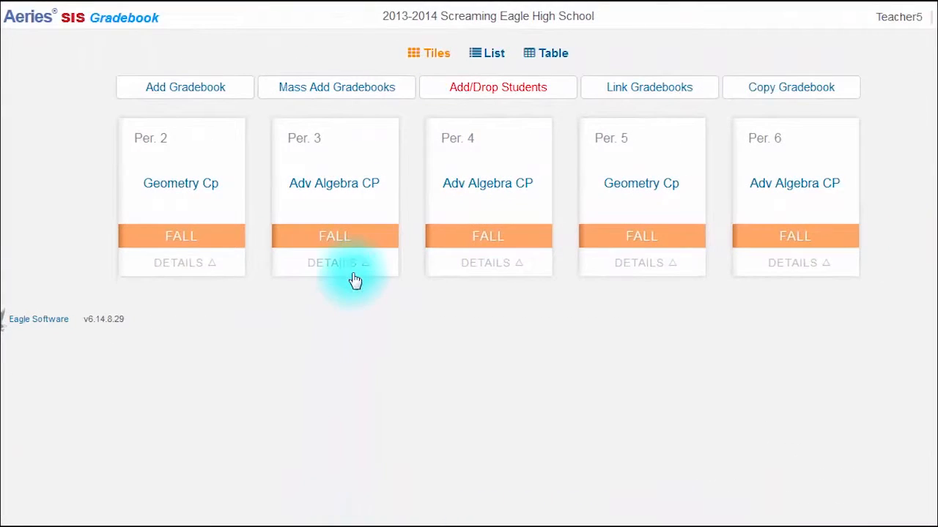
Open the Period 3 Adv Algebra CP gradebook and bring up the score entry page for the Preview Quiz.
left_click(350, 265)
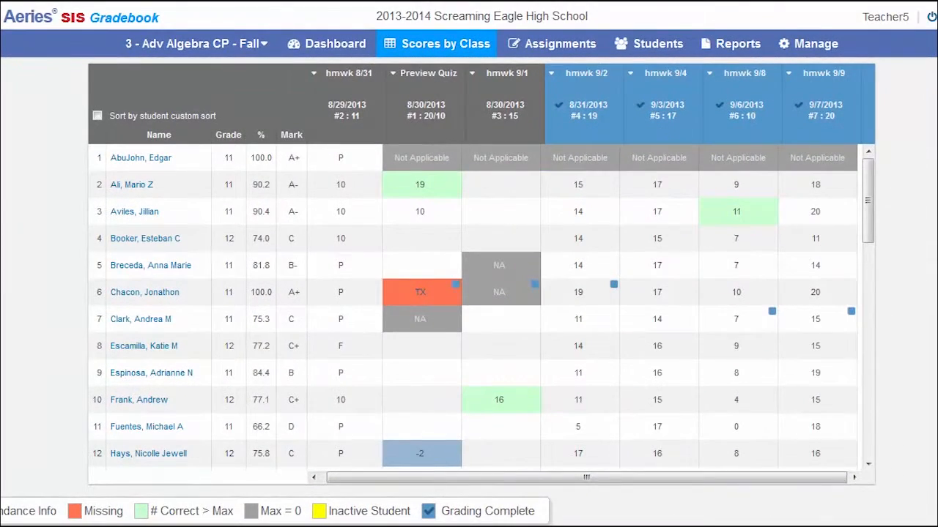
left_click(540, 45)
left_click(394, 74)
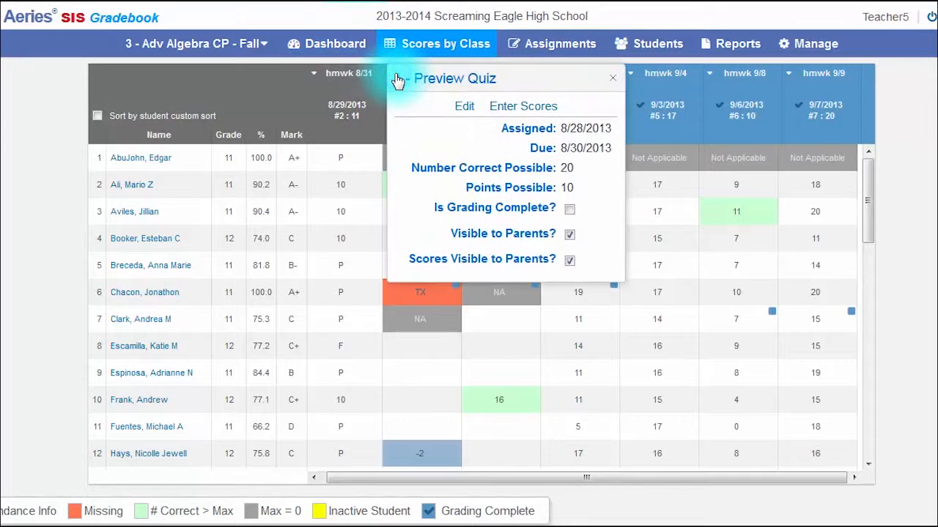
left_click(397, 80)
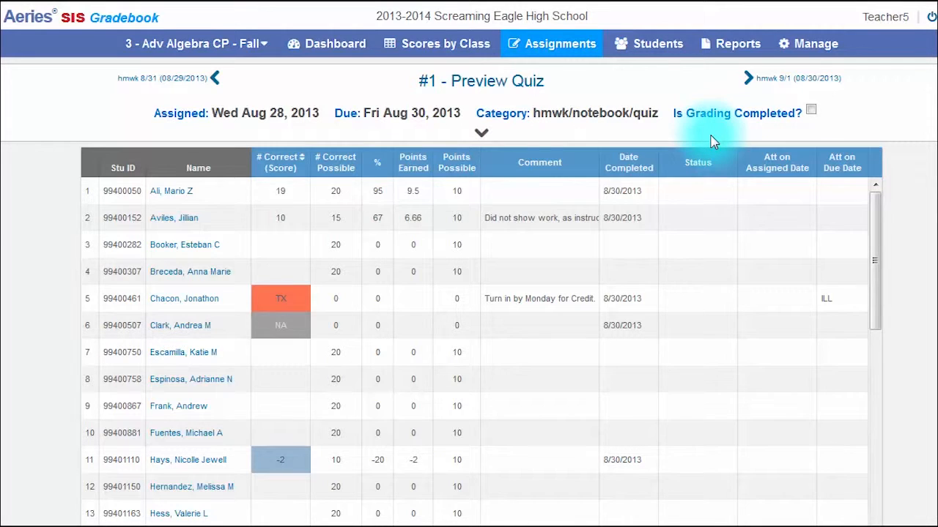
Set the first listed student's Preview Quiz status to Not Yet Graded.
left_click(719, 189)
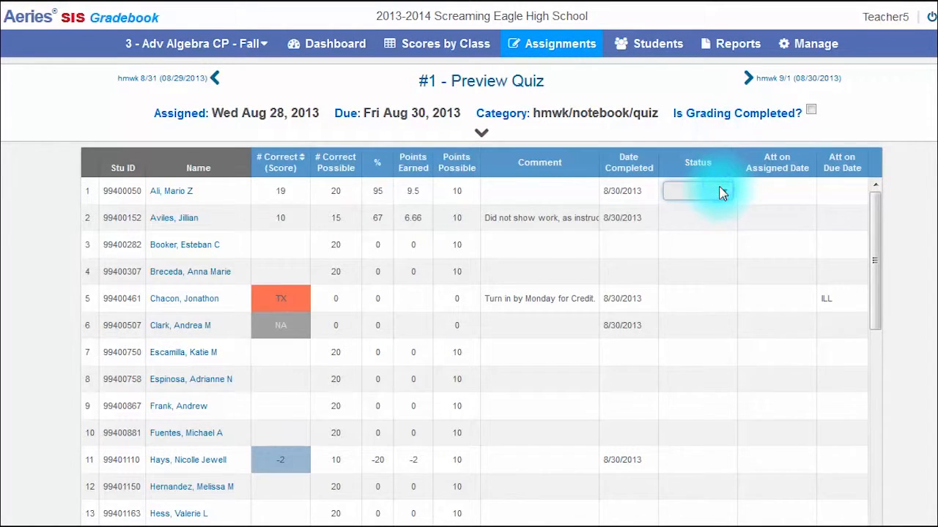
left_click(721, 193)
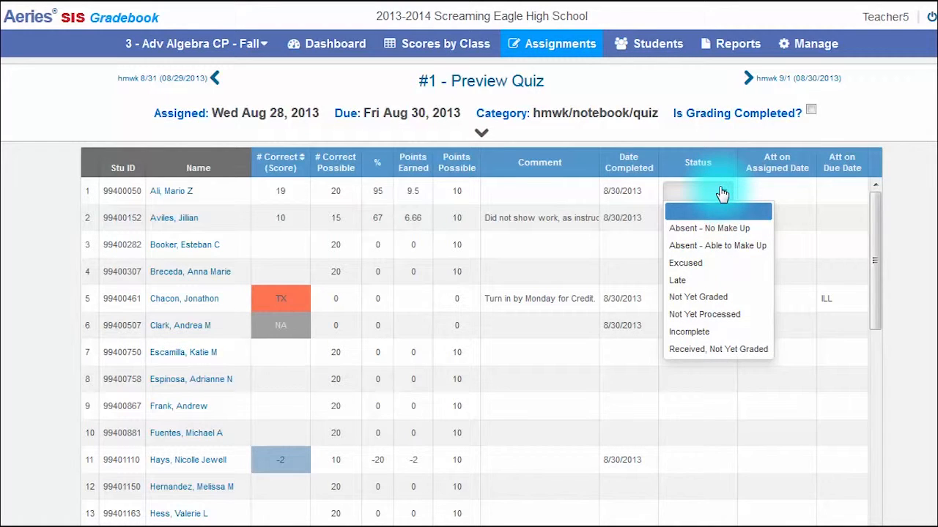
left_click(718, 298)
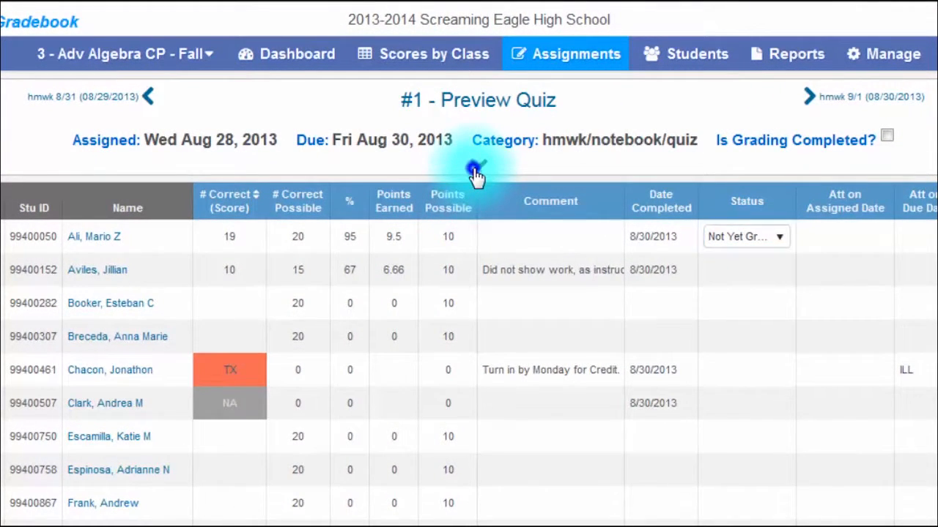
Mass assign a Number Correct of 20 on the Preview Quiz without overwriting existing values.
left_click(477, 166)
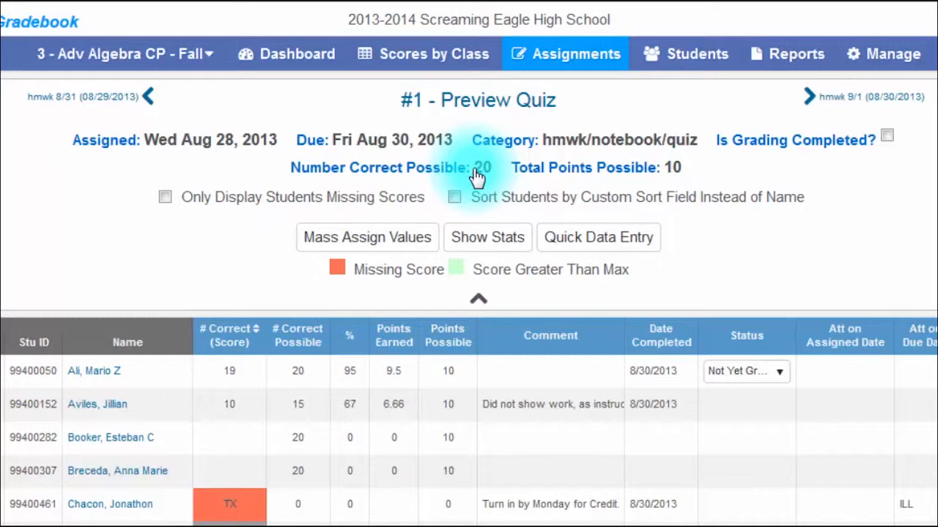
left_click(368, 238)
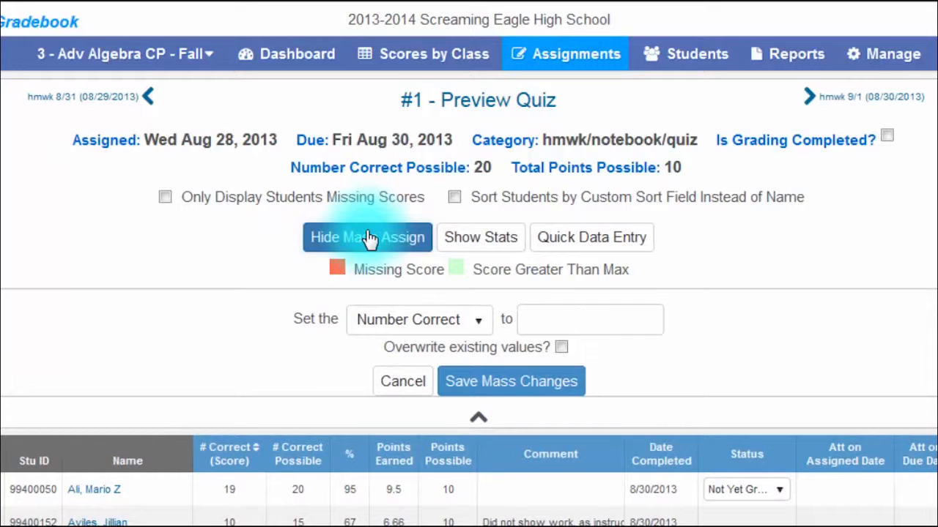
left_click(477, 328)
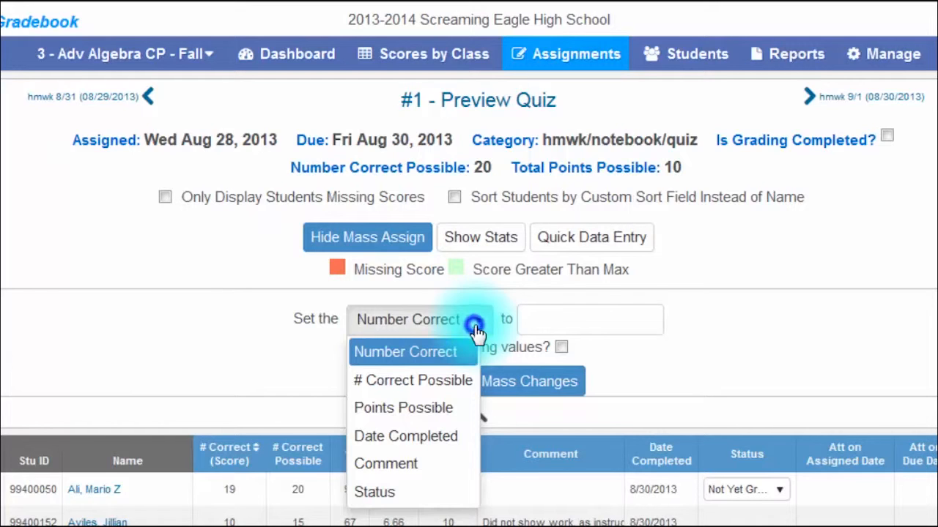
left_click(478, 333)
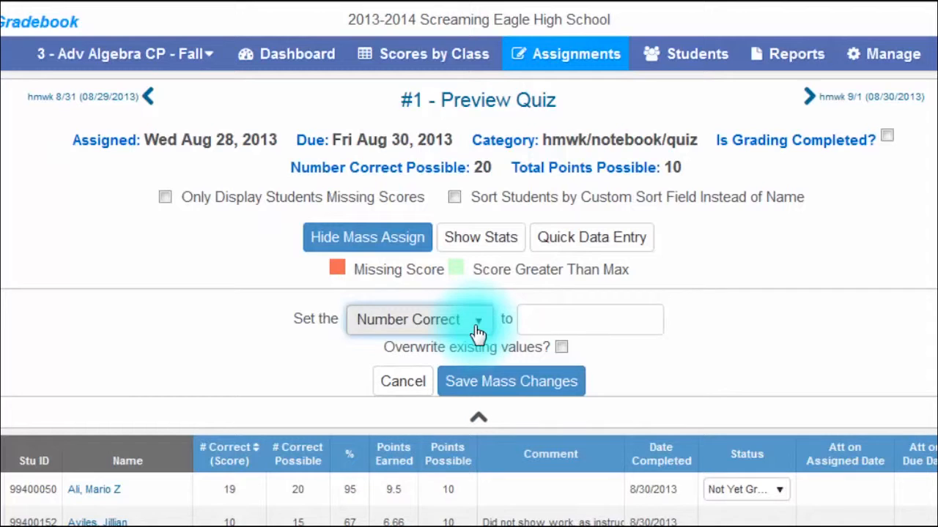
left_click(551, 316)
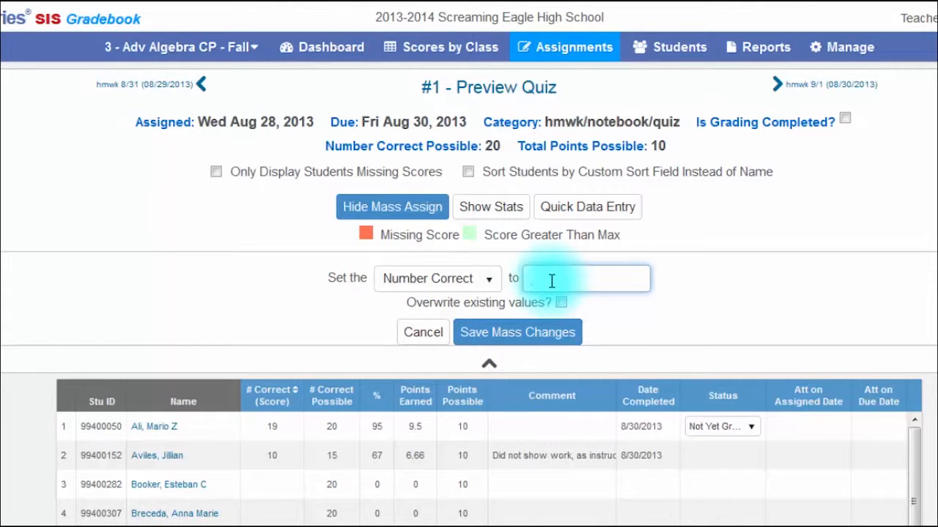
type("20")
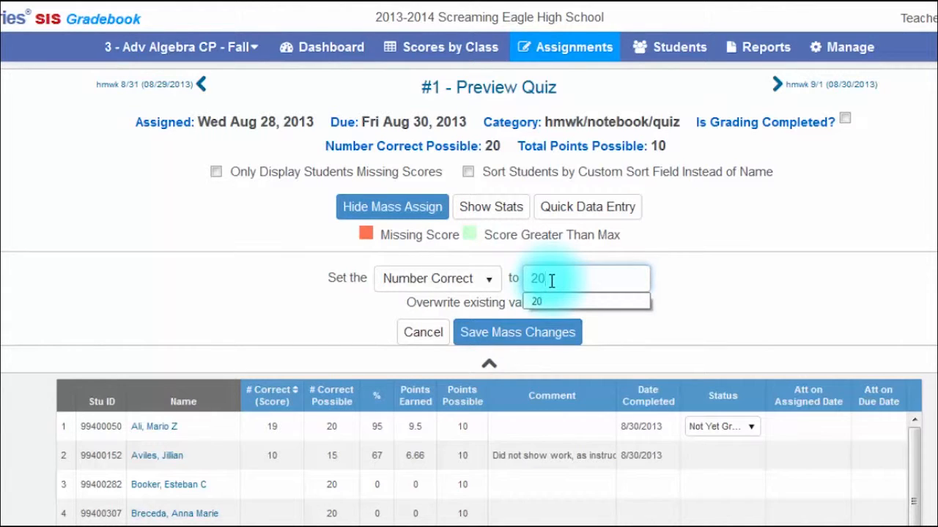
left_click(550, 334)
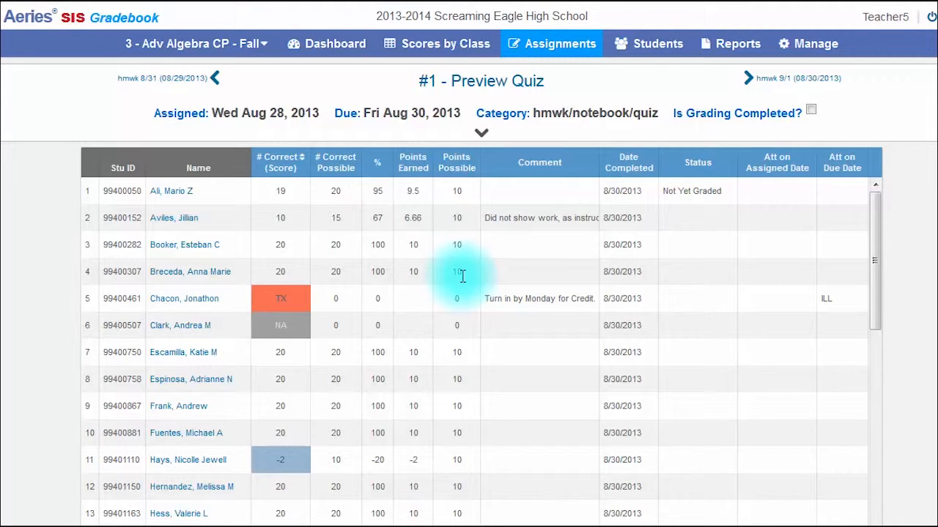
Mass assign Points Possible of 20 to all students on the Preview Quiz, overwriting existing values.
left_click(480, 132)
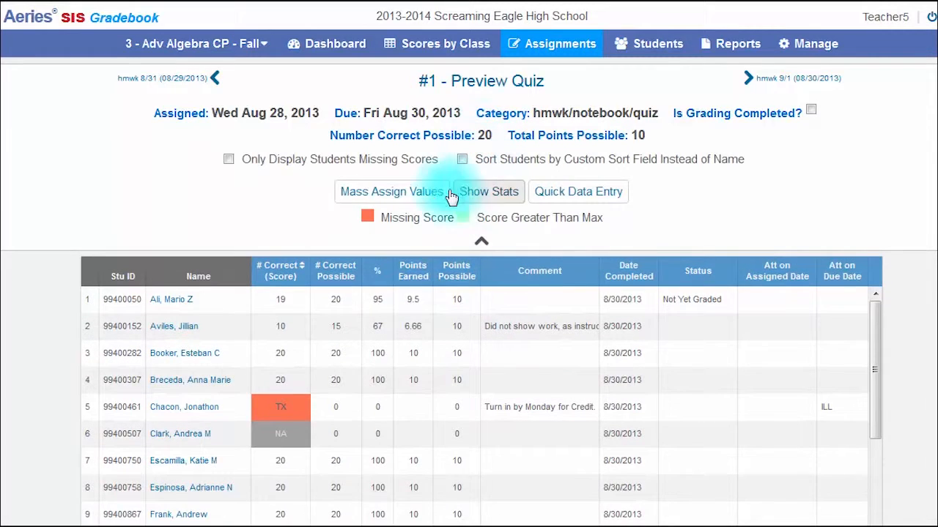
left_click(408, 193)
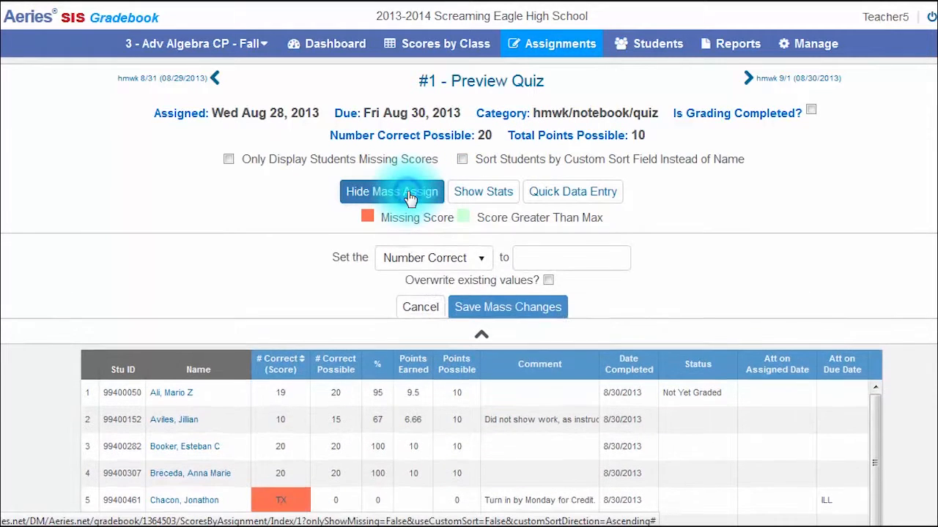
left_click(440, 260)
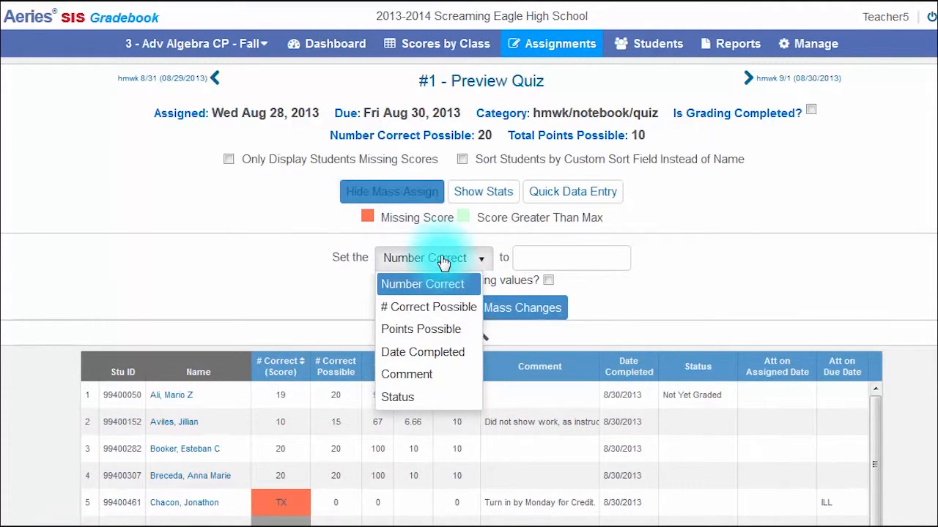
left_click(436, 331)
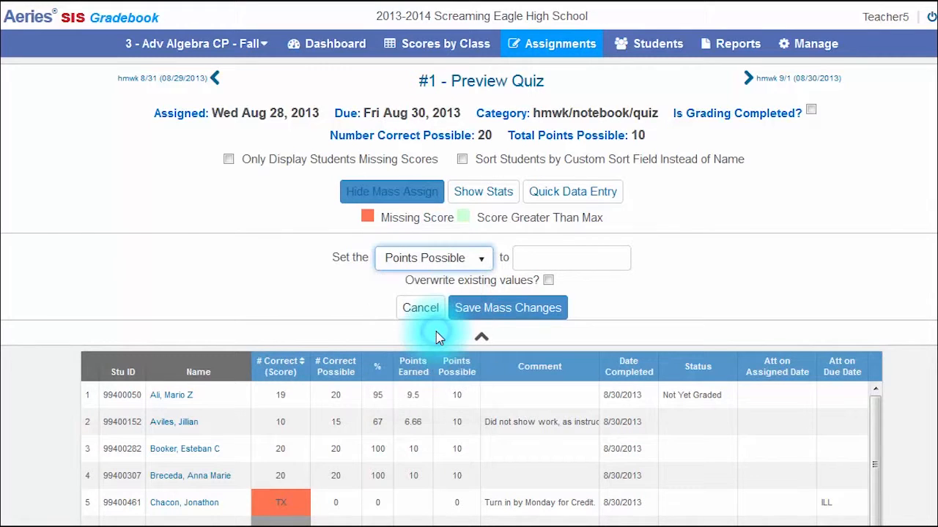
left_click(549, 262)
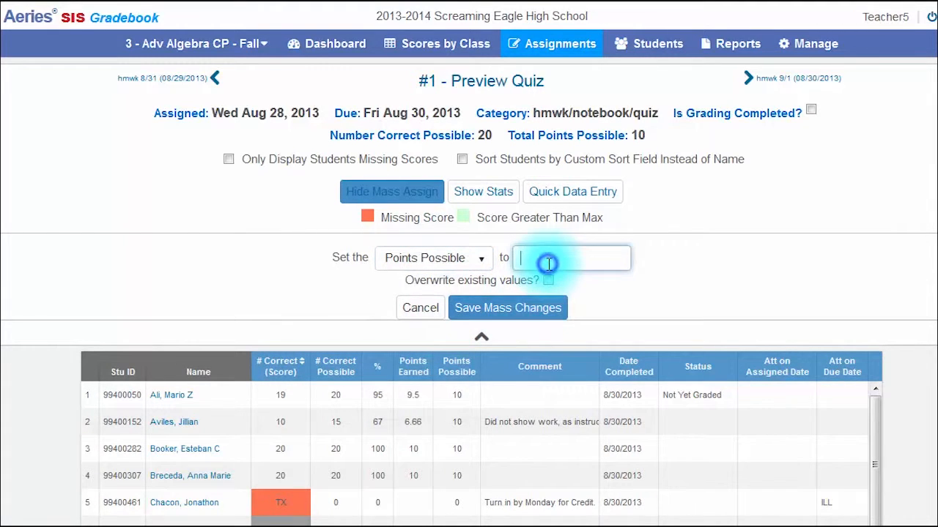
type("20")
left_click(549, 263)
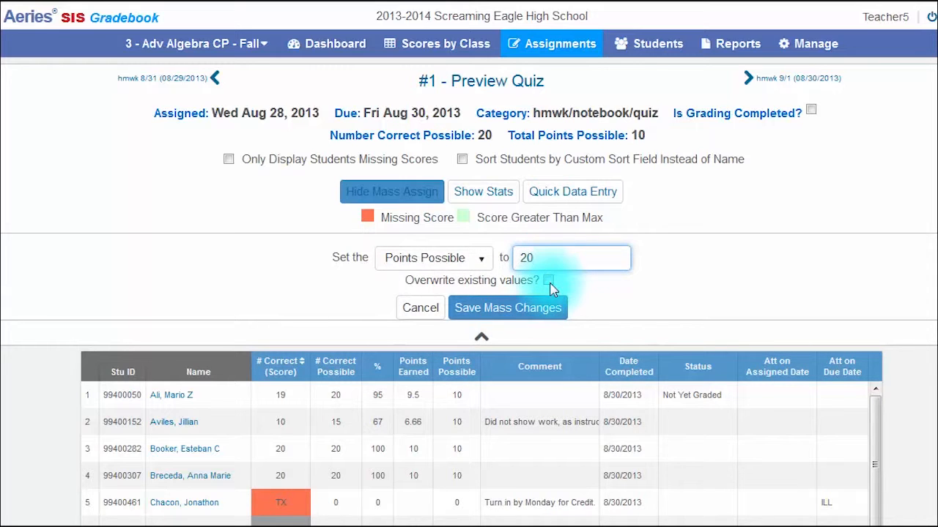
left_click(549, 284)
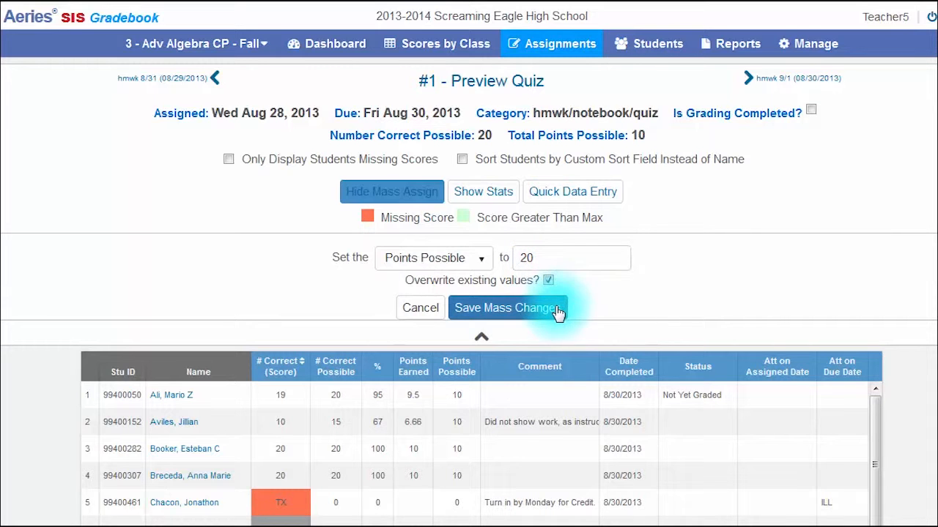
left_click(557, 313)
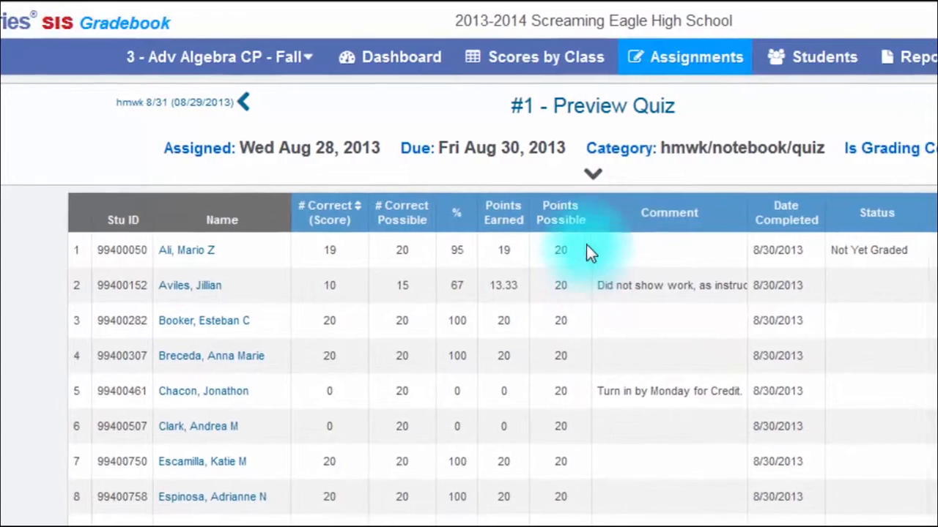
Use Quick Data Entry to give the student in row 3 a score of 21 correct.
left_click(632, 174)
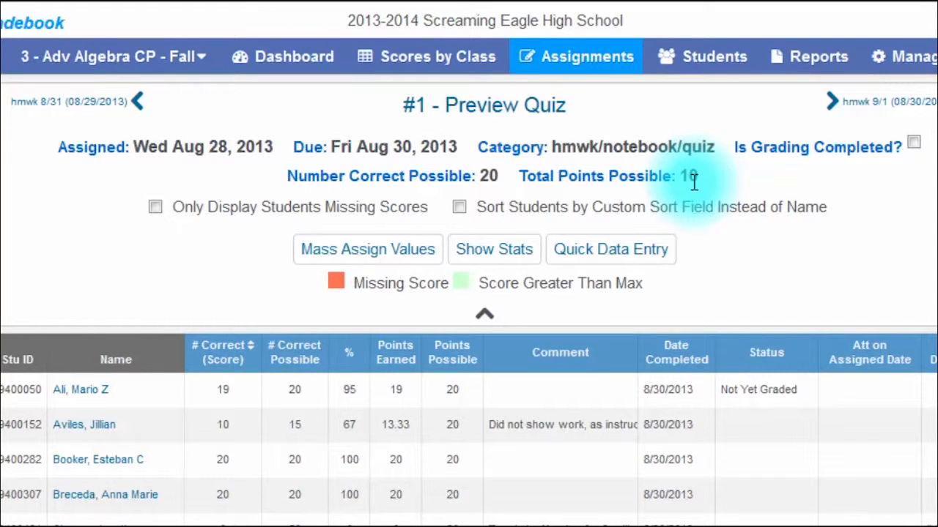
left_click(640, 257)
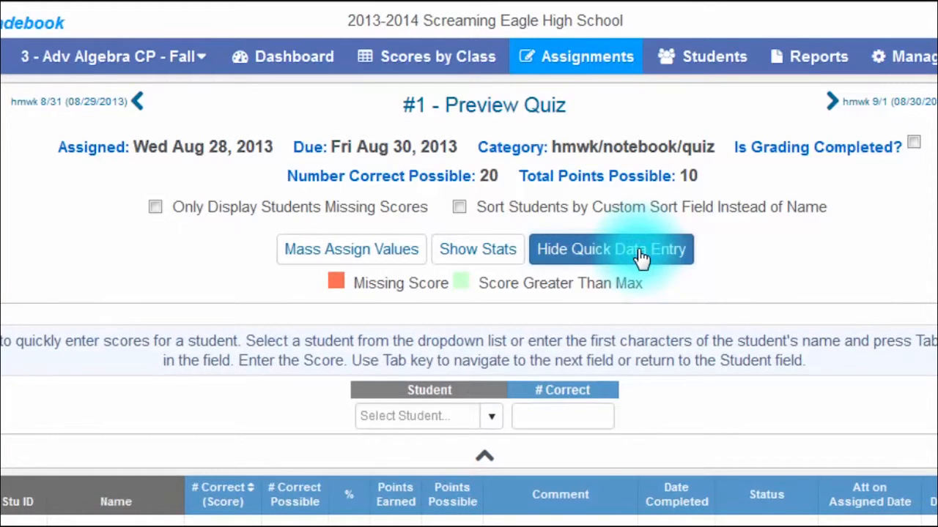
left_click(489, 422)
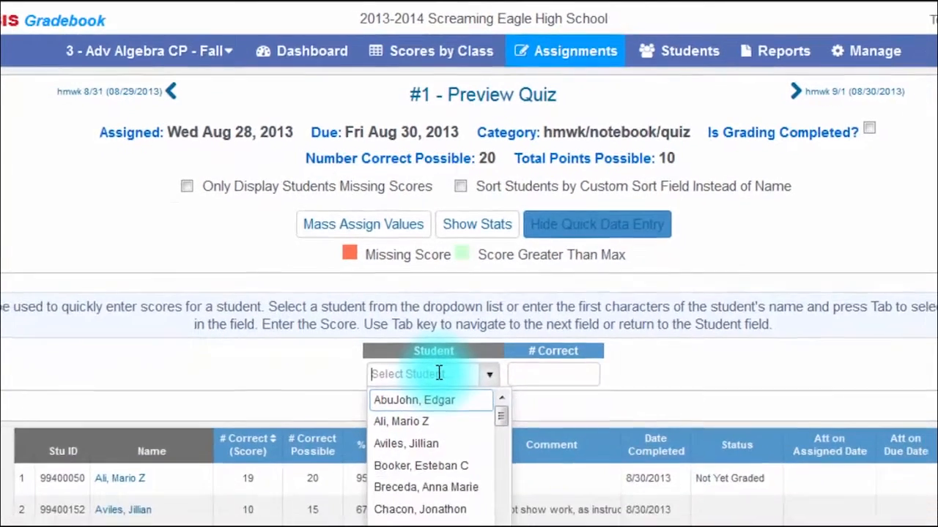
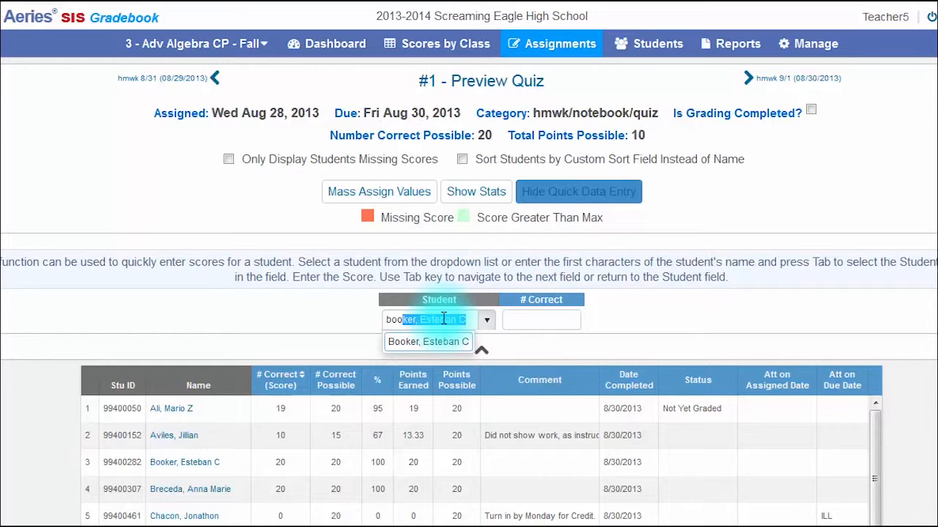
key("Tab")
type("21")
key("Tab")
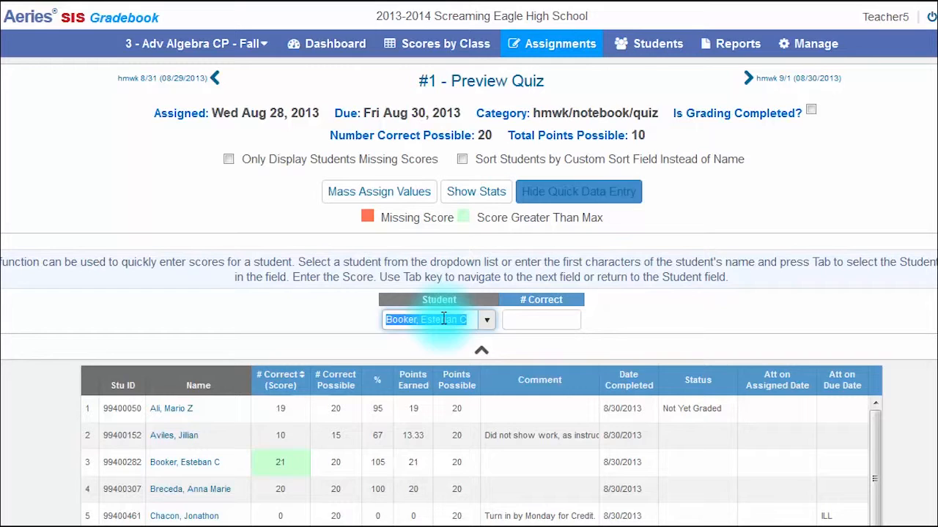
Enter a score of 18 correct in Quick Data Entry for the student whose surname begins with Mc.
type("mc")
key("Tab")
type("18")
key("Tab")
Review the Preview Quiz score statistics, and close both the statistics and Quick Data Entry.
left_click(484, 192)
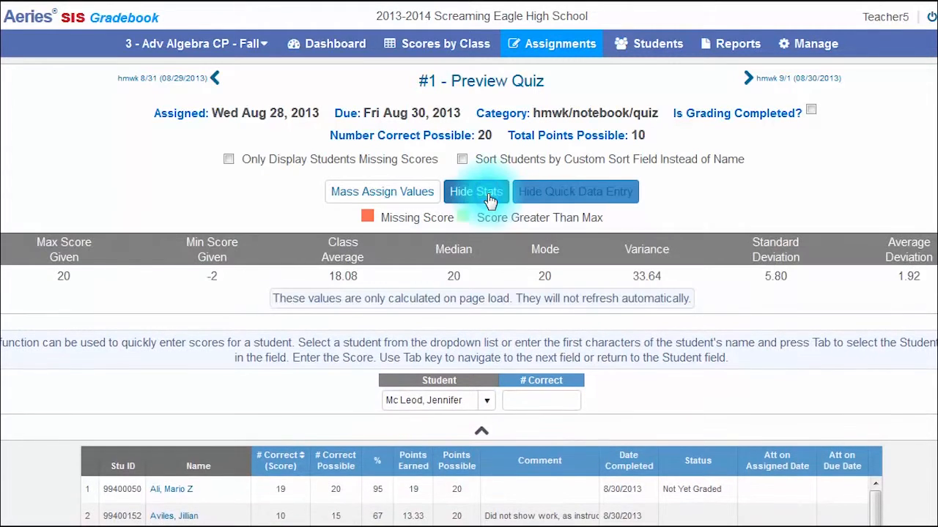
left_click(555, 194)
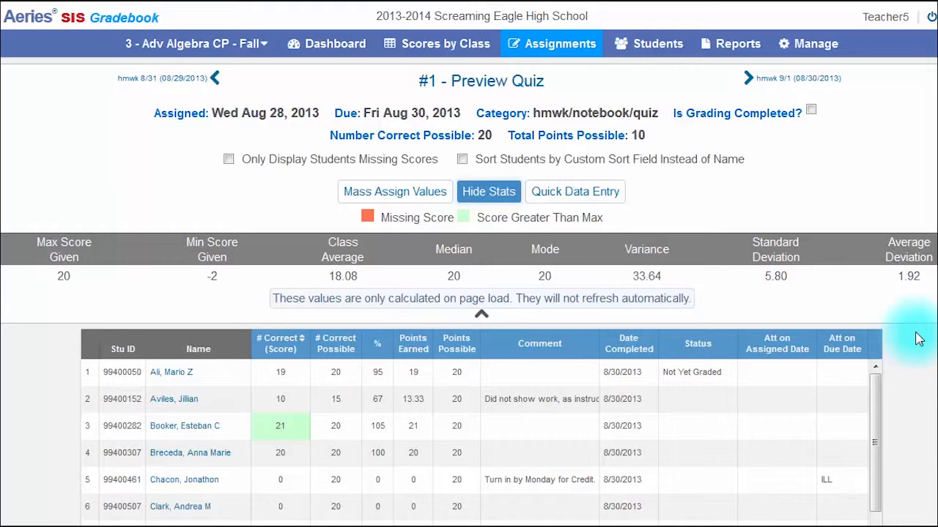
left_click(487, 189)
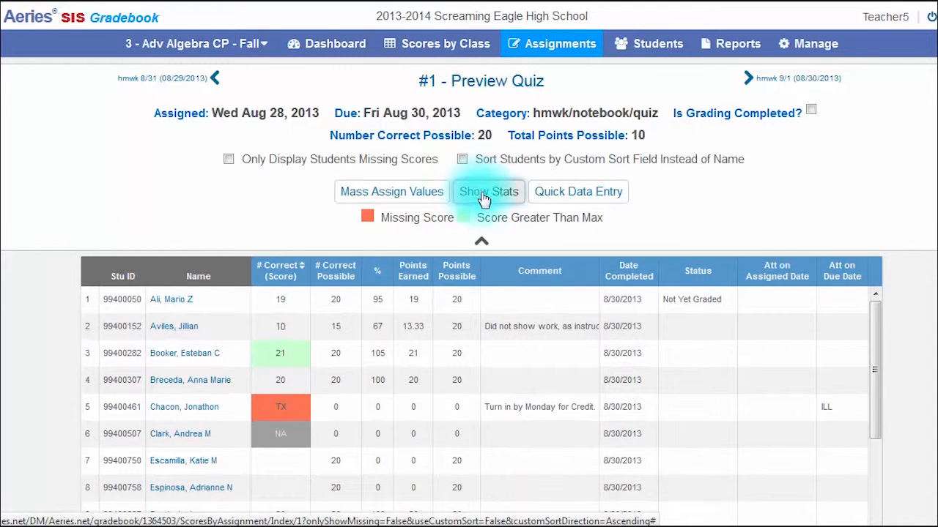
Change the number correct for the student in row 2 to 13 and move through the next student's score fields.
left_click(280, 324)
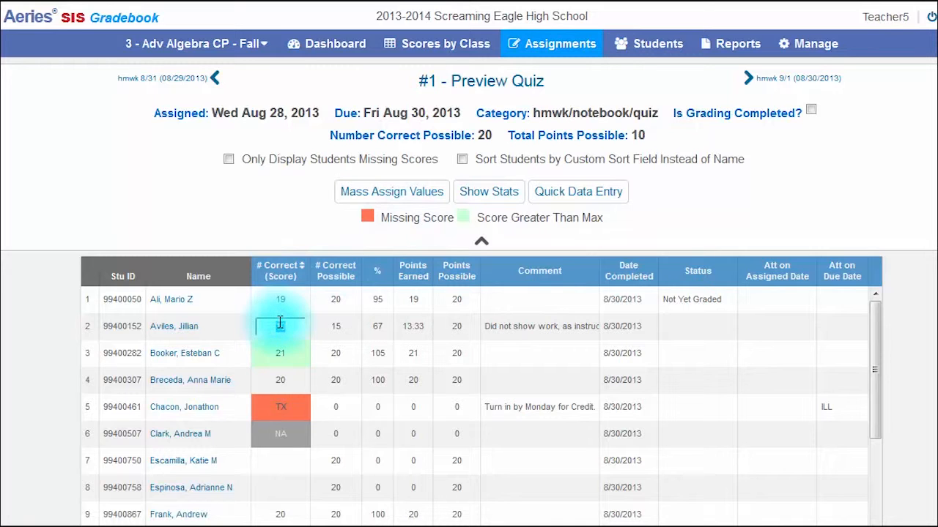
type("12")
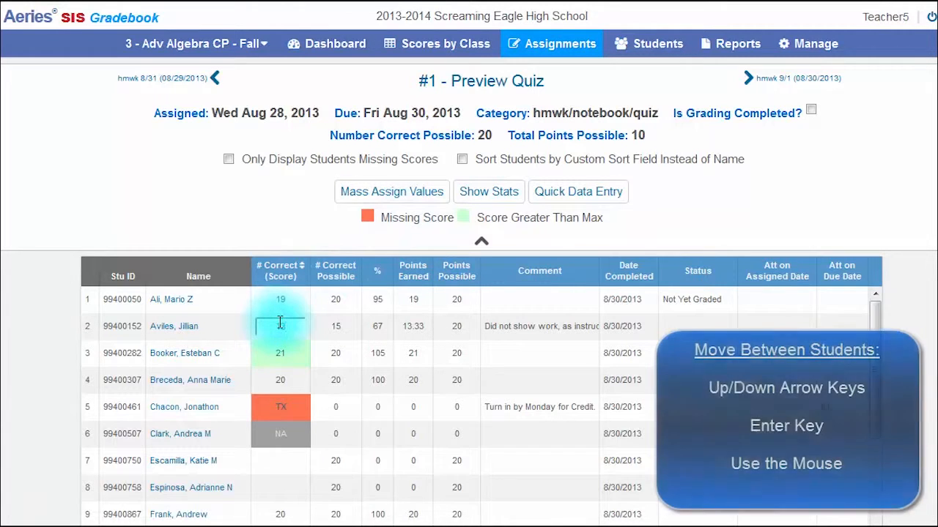
key("Down")
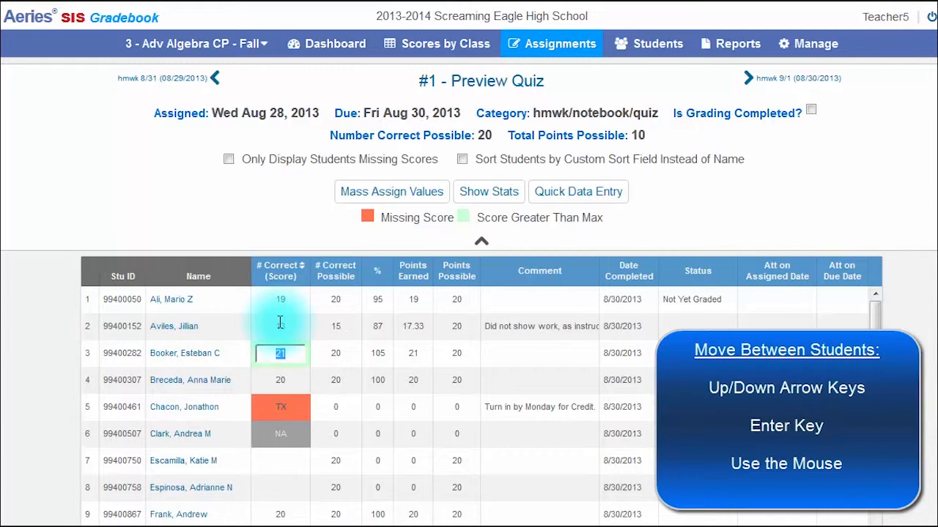
key("Tab")
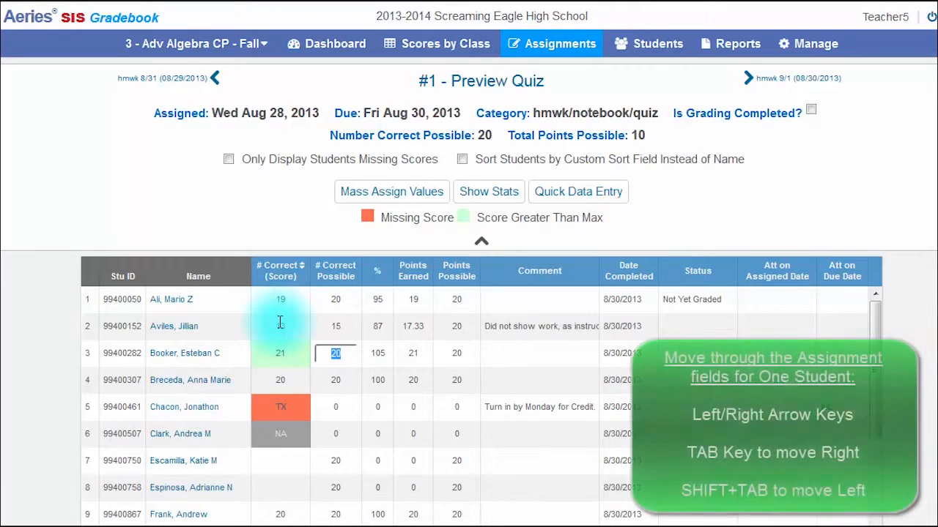
key("Tab")
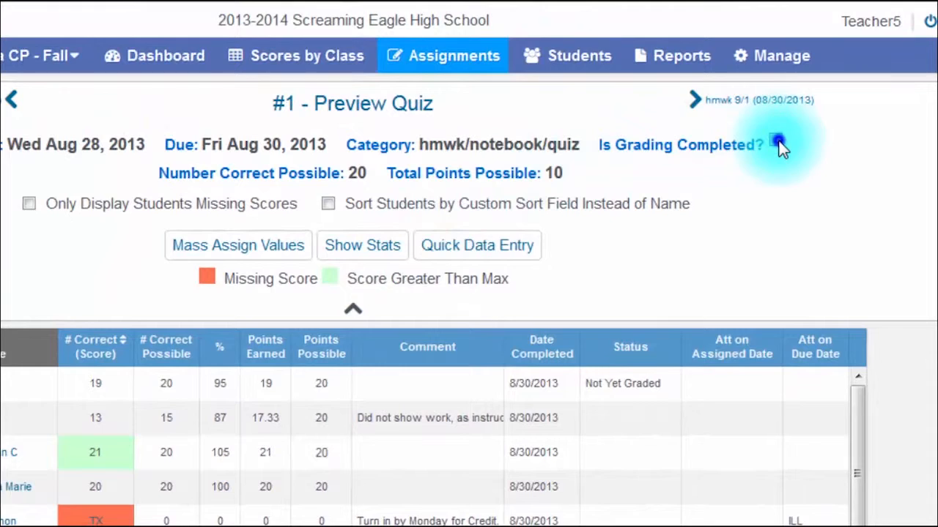
Mark grading as completed for the Preview Quiz assignment.
left_click(782, 135)
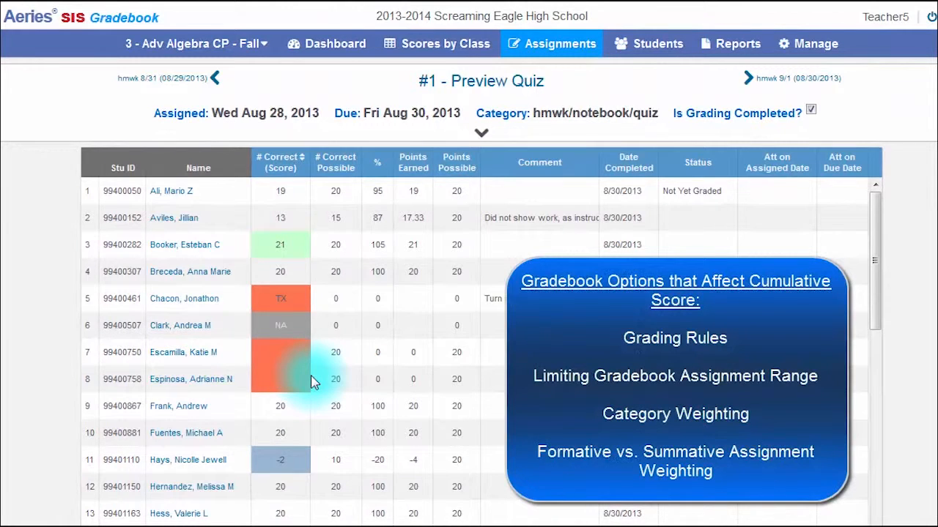
Display only the students missing scores for the Preview Quiz, and restore the full student list.
left_click(483, 135)
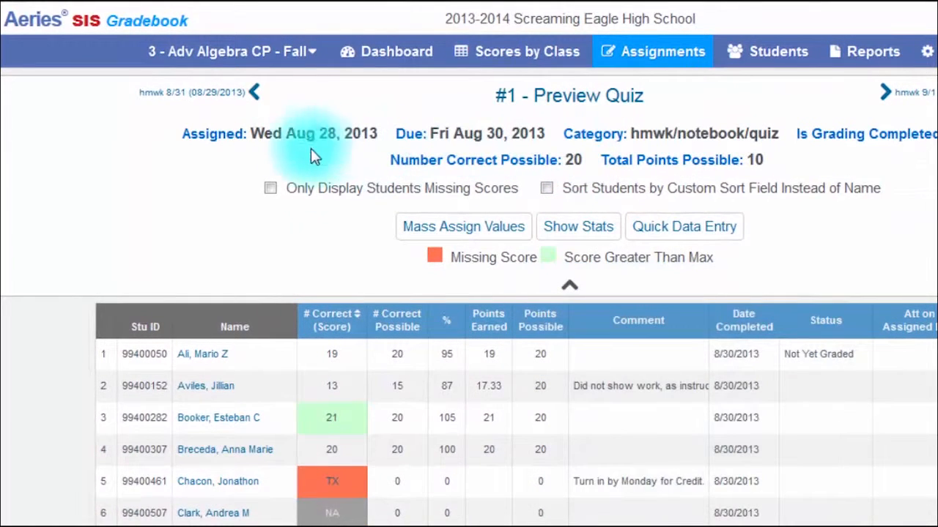
left_click(270, 189)
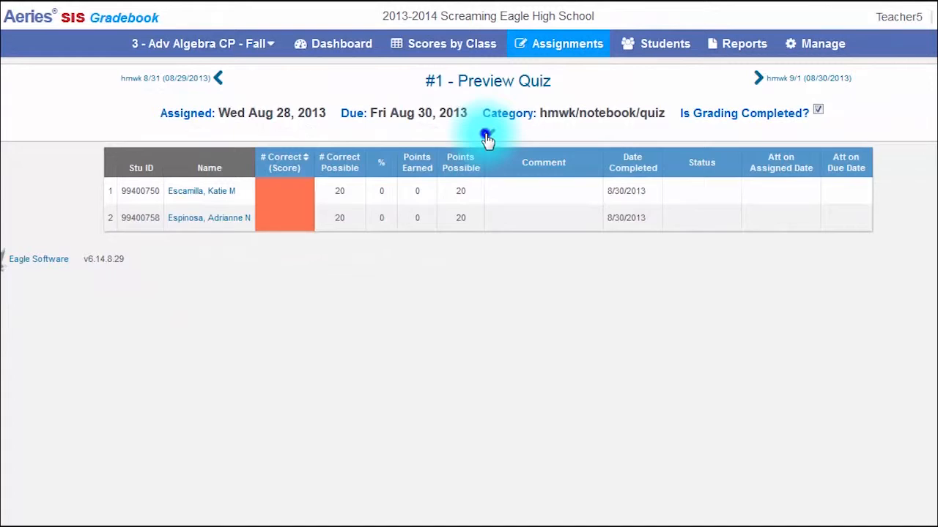
left_click(496, 141)
left_click(234, 159)
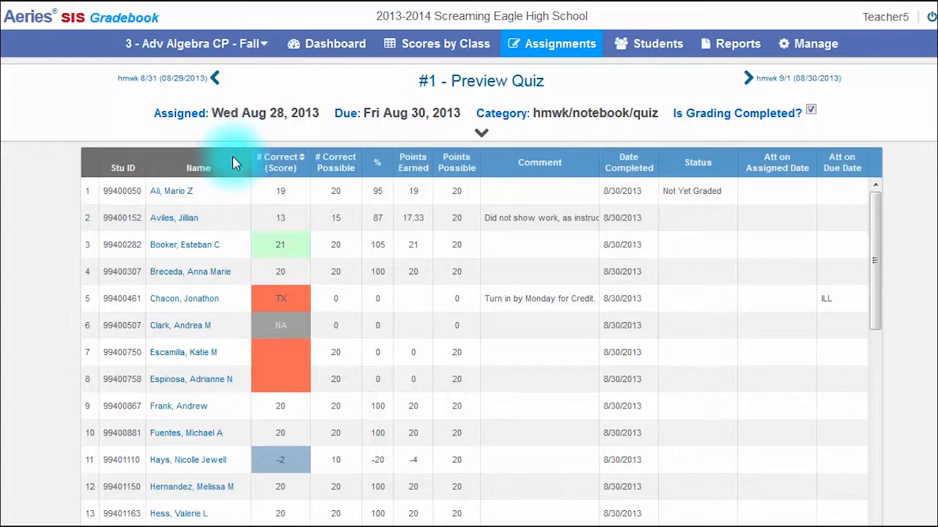
Sort the students by the custom sort field instead of name, and look over the gradebook management options.
left_click(481, 133)
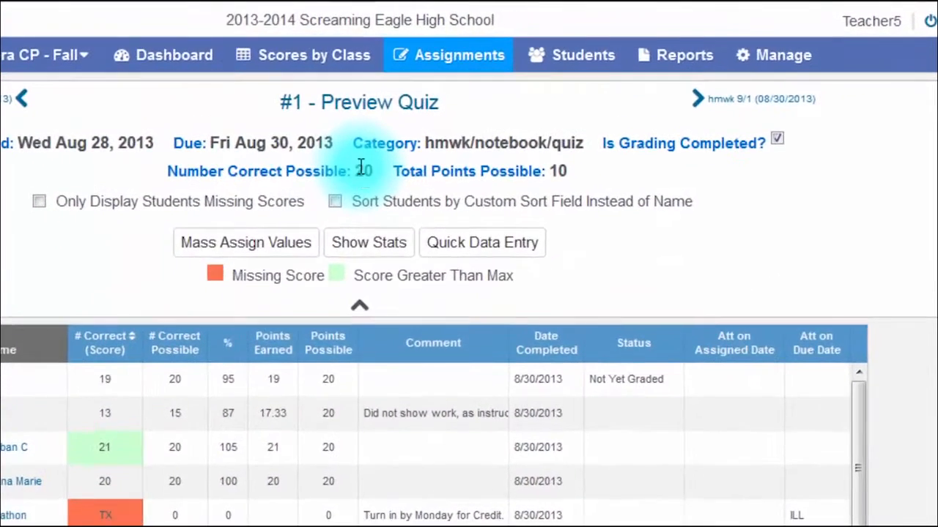
left_click(334, 202)
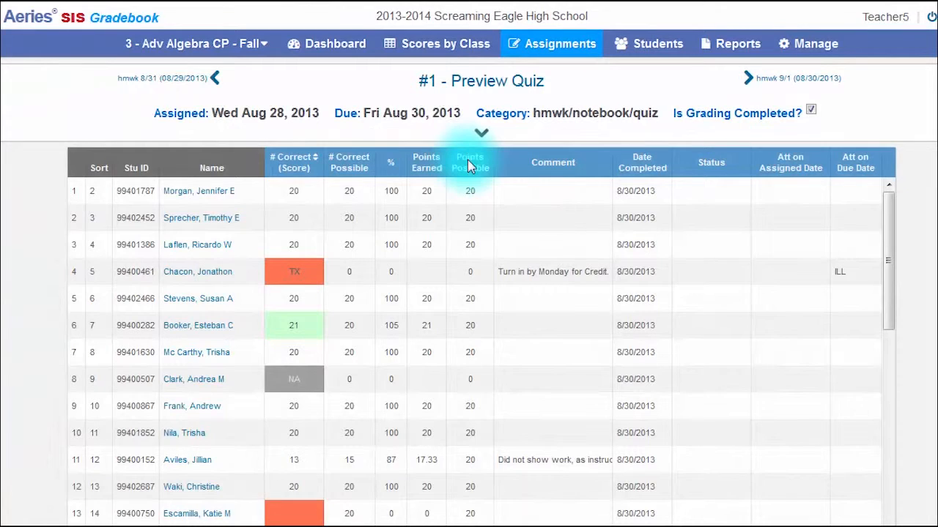
left_click(807, 45)
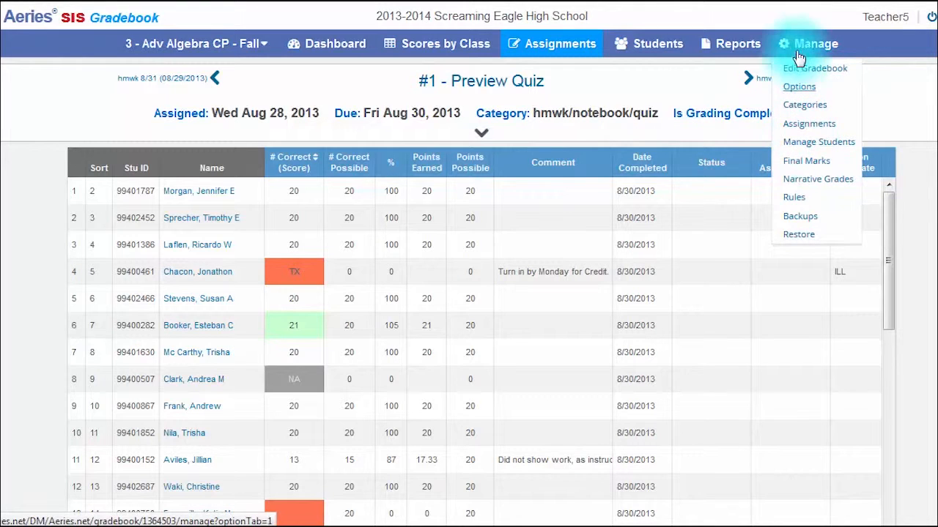
left_click(806, 45)
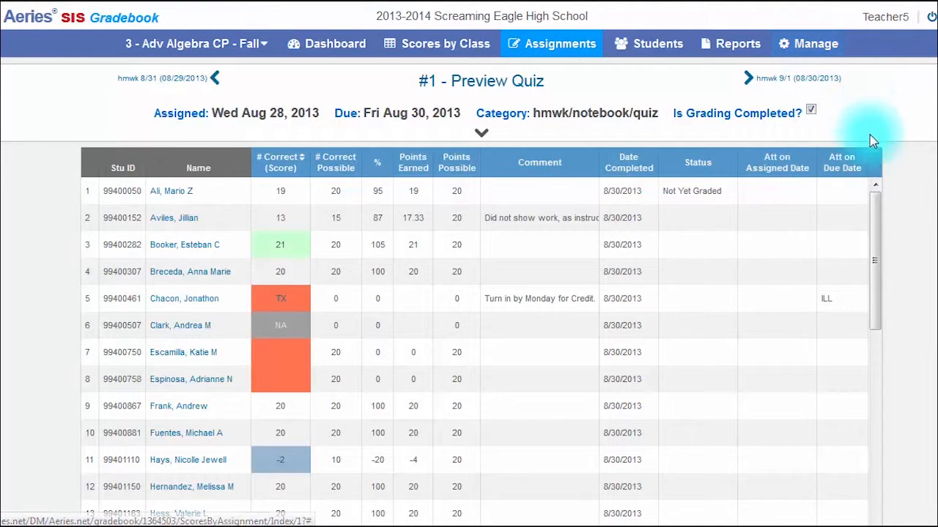
left_click_drag(875, 199, 879, 484)
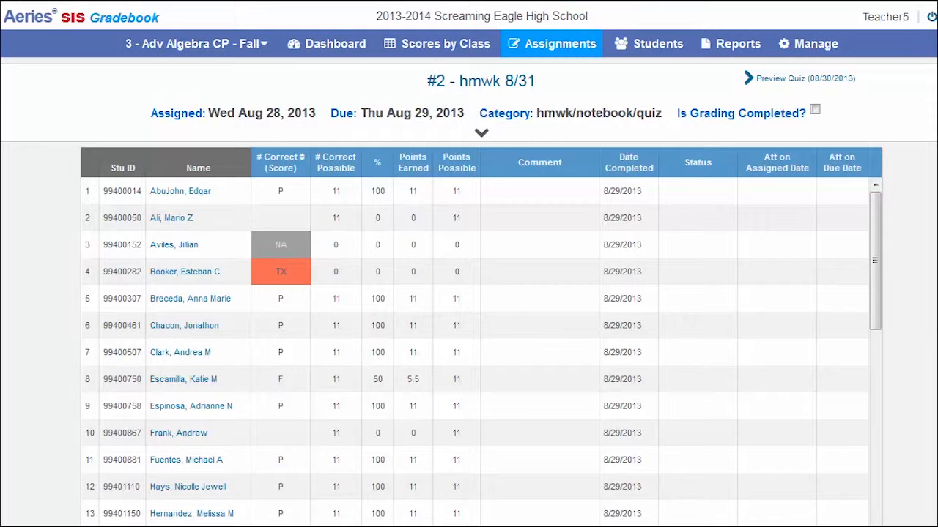
Choose the P (100%) mark as the hmwk 8/31 score for the student in row 1.
left_click(301, 196)
left_click(299, 194)
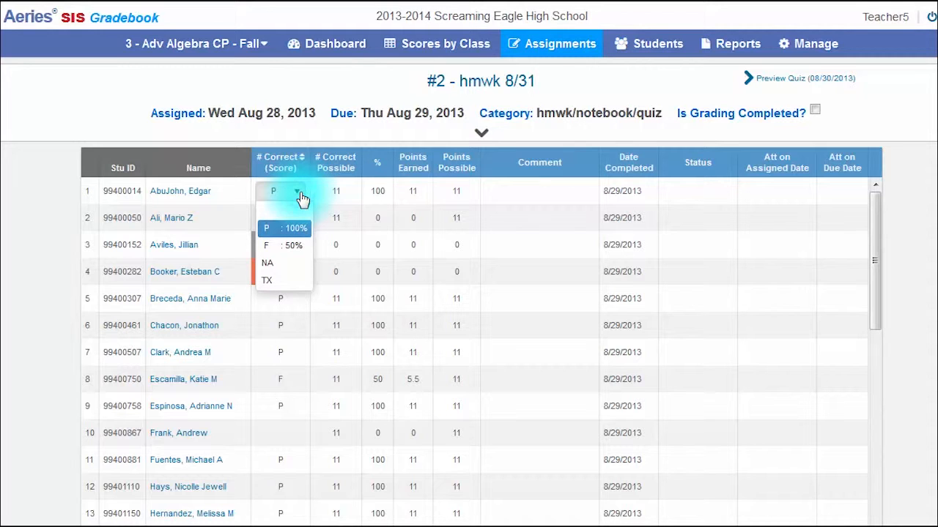
left_click(279, 233)
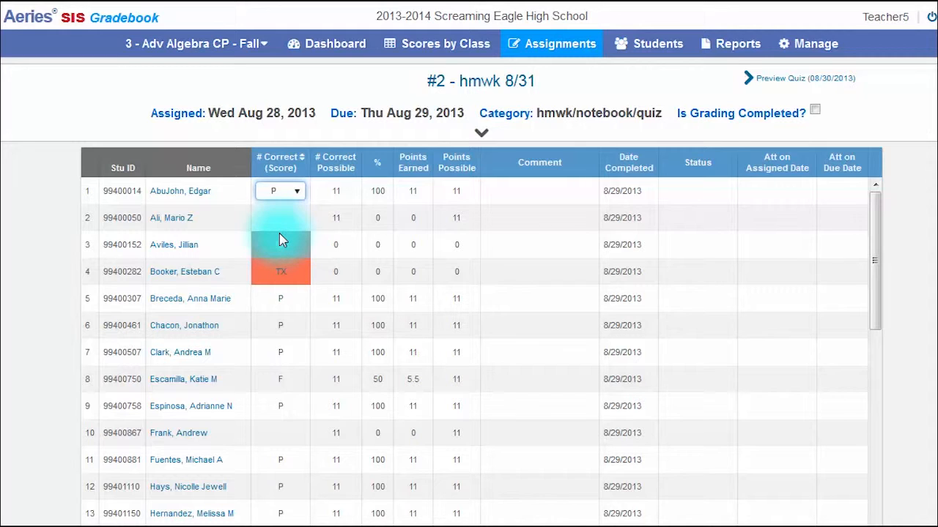
key("Return")
Try the P, NA, TX and F marks in turn as the hmwk 8/31 score for the student in row 2.
type("PNA")
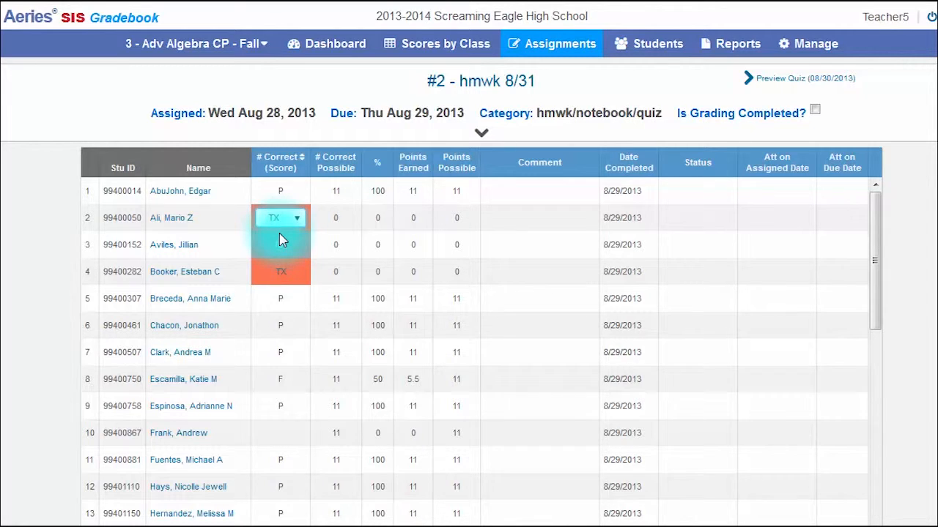
type("F")
key("Down")
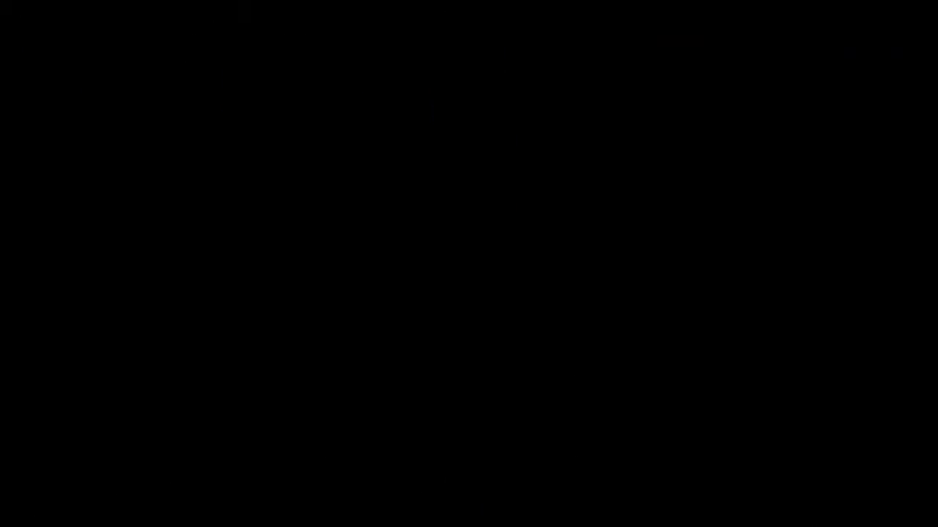